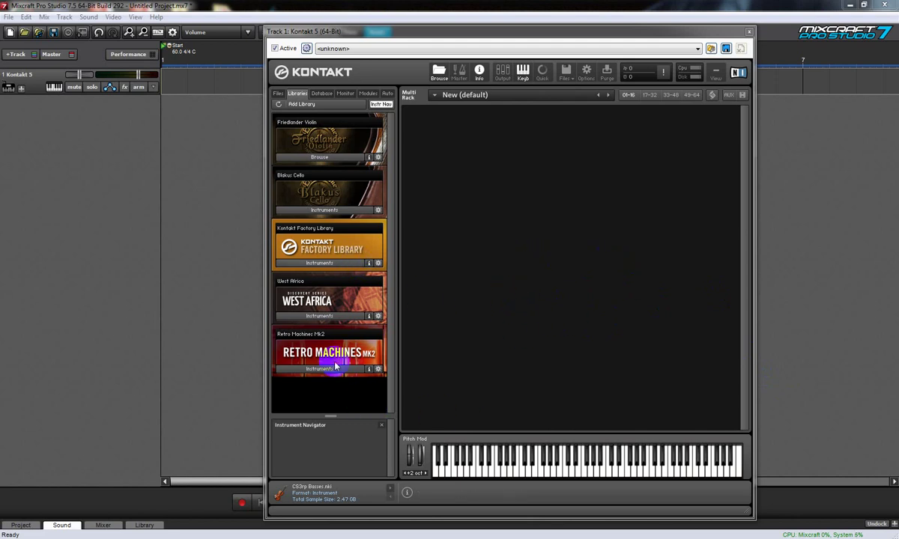
Expand the Kontakt Factory Library instruments to list the VSL Brass files, from Brass Ensemble to Tuba
{"action": "left_click", "coordinate": [321, 266]}
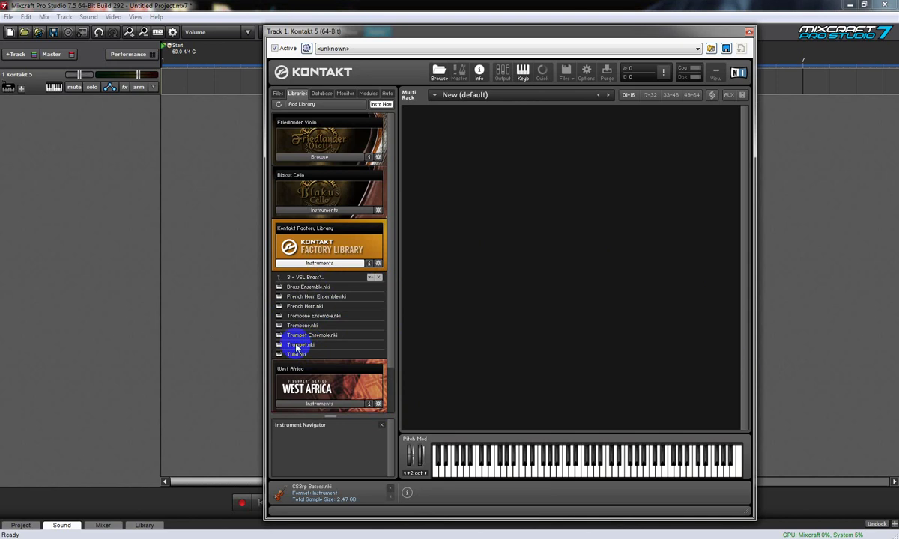
Load Trumpet Ensemble and French Horn into the Kontakt rack, collapsing each panel
{"action": "double_click", "coordinate": [282, 337]}
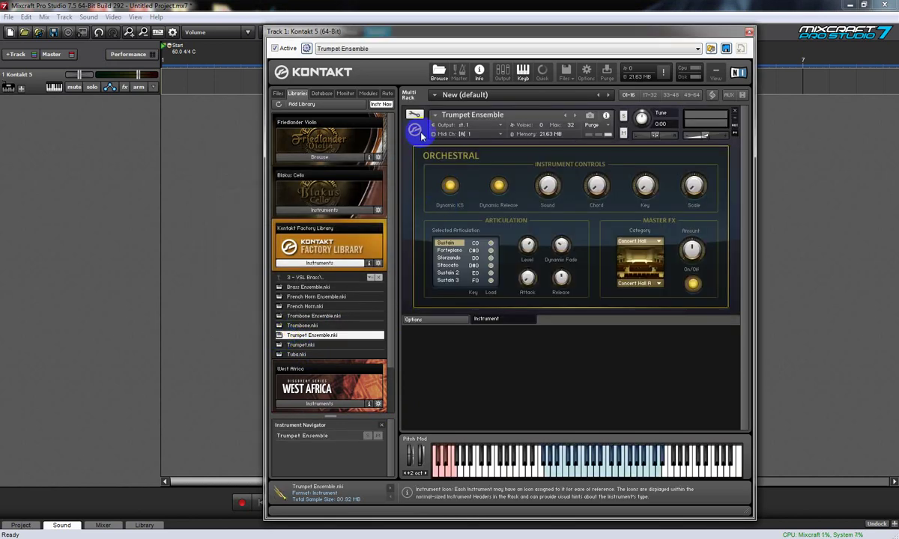
{"action": "left_click", "coordinate": [416, 132]}
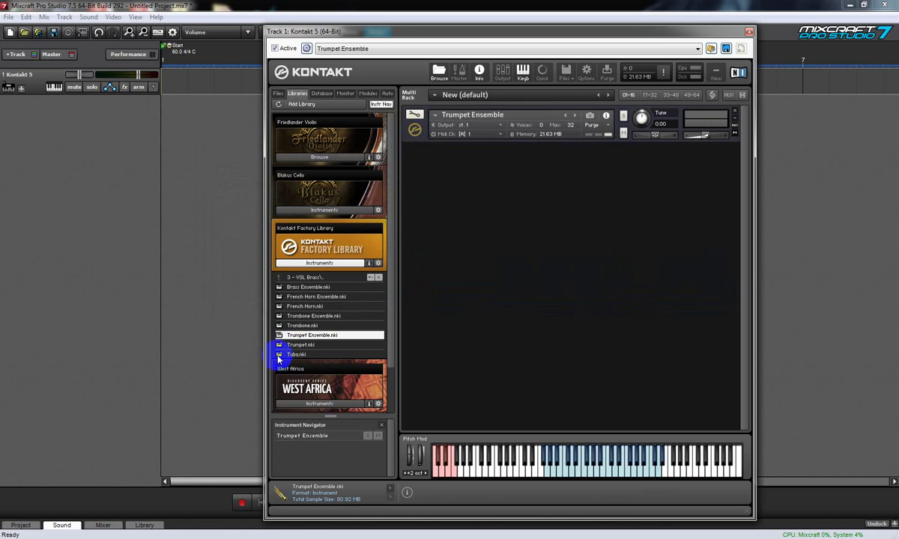
{"action": "double_click", "coordinate": [282, 308]}
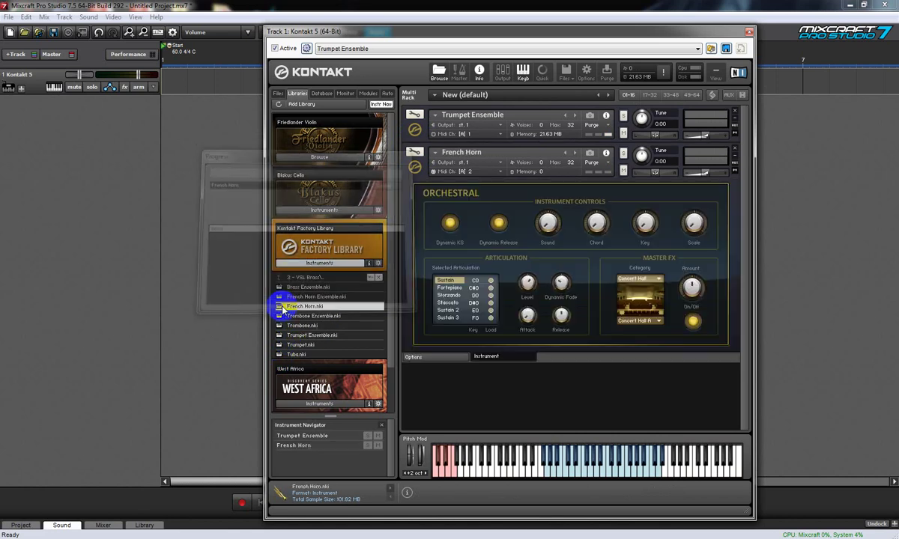
{"action": "left_click", "coordinate": [416, 168]}
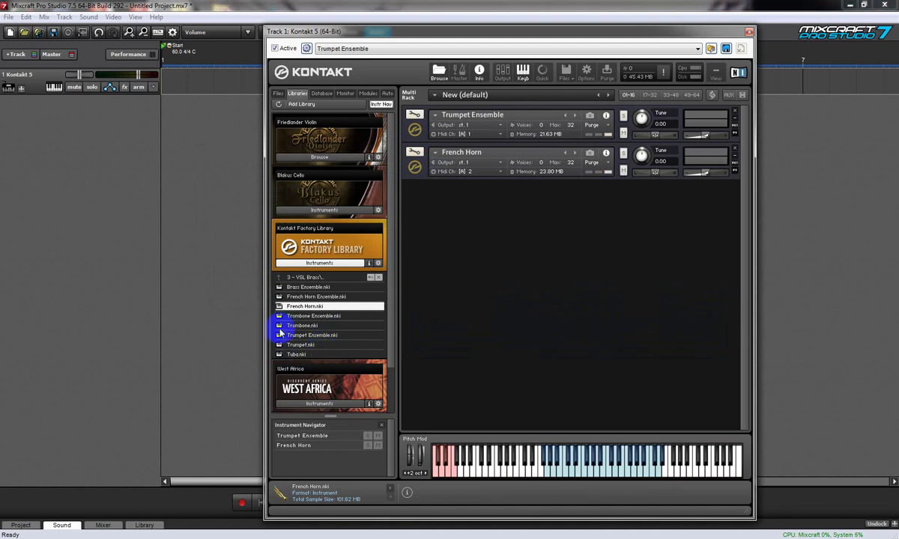
Load Trombone and Tuba as the third and fourth instruments, collapse them, and close Kontakt
{"action": "left_click", "coordinate": [280, 328]}
{"action": "double_click", "coordinate": [278, 327]}
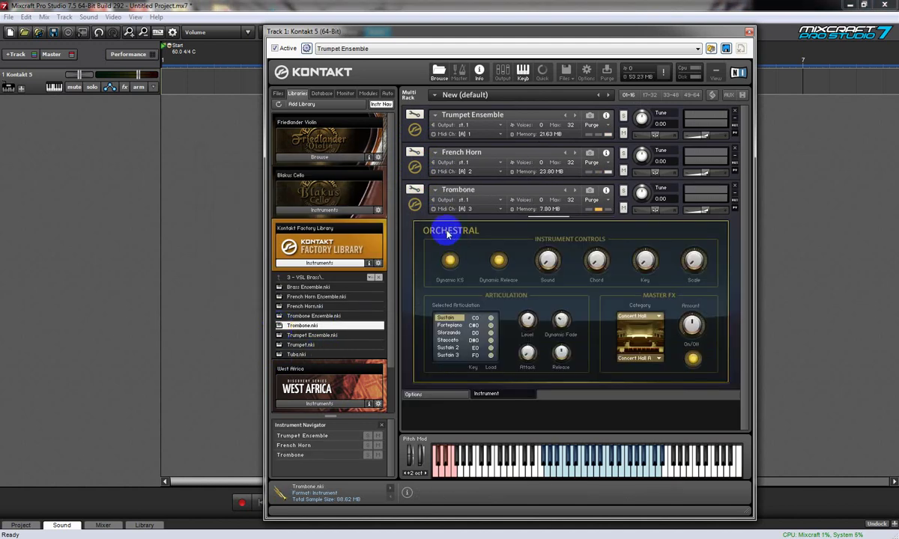
{"action": "left_click", "coordinate": [413, 204]}
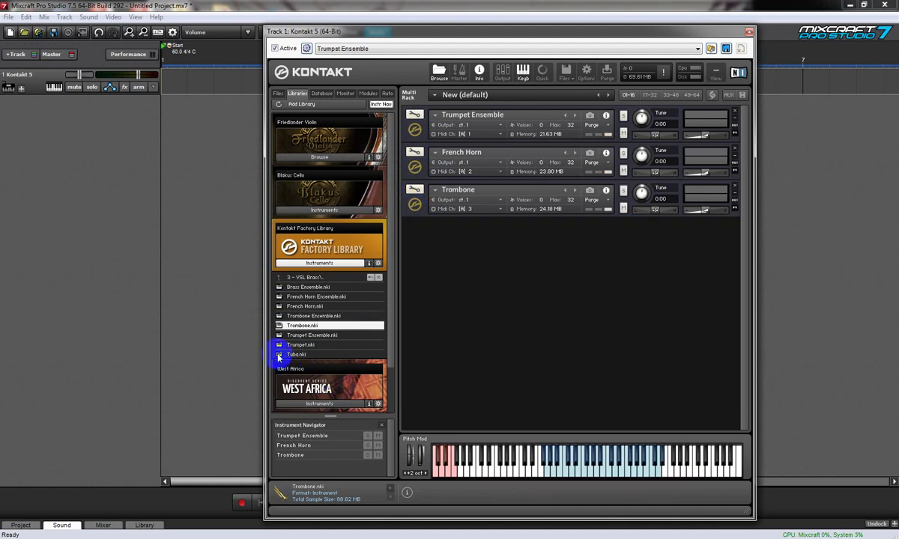
{"action": "double_click", "coordinate": [279, 355]}
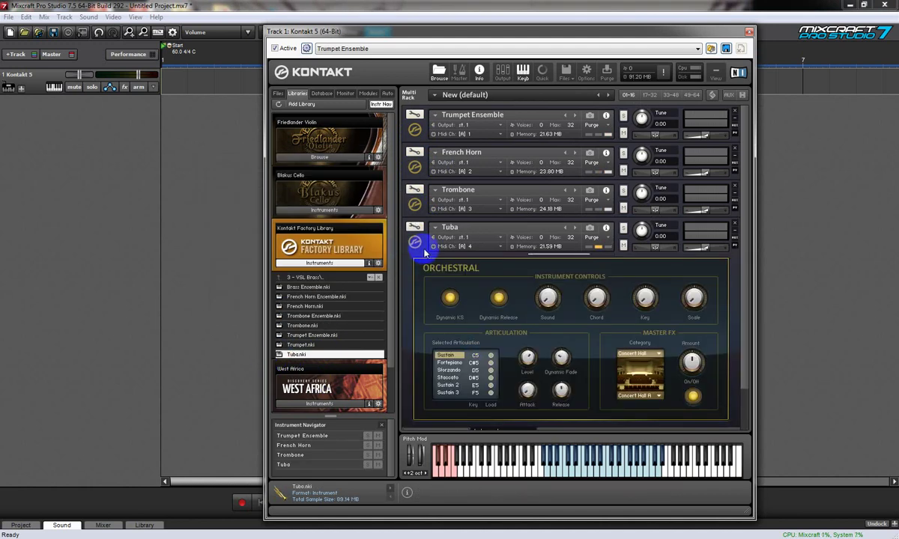
{"action": "left_click", "coordinate": [413, 242]}
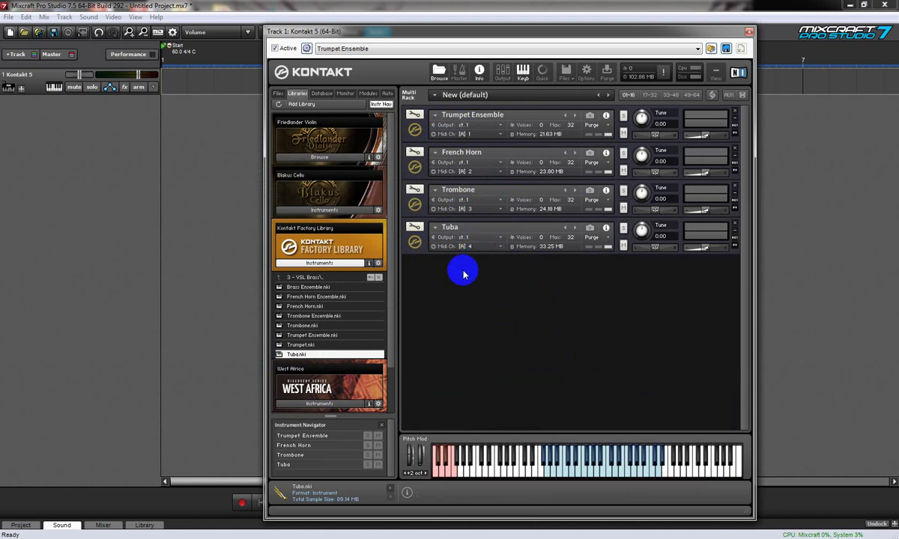
{"action": "left_click", "coordinate": [461, 35]}
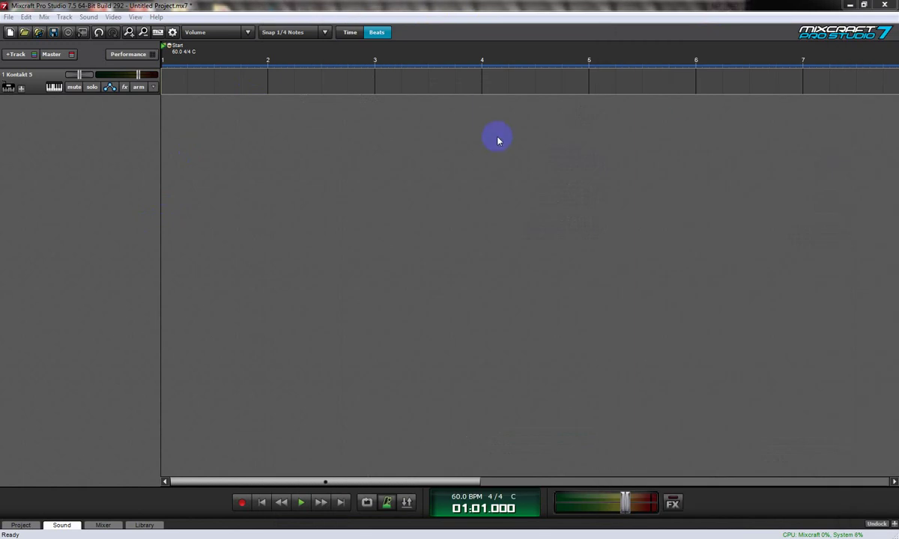
Add a new lane beneath the Kontakt 5 track through its Lanes > Add menu
{"action": "right_click", "coordinate": [33, 88]}
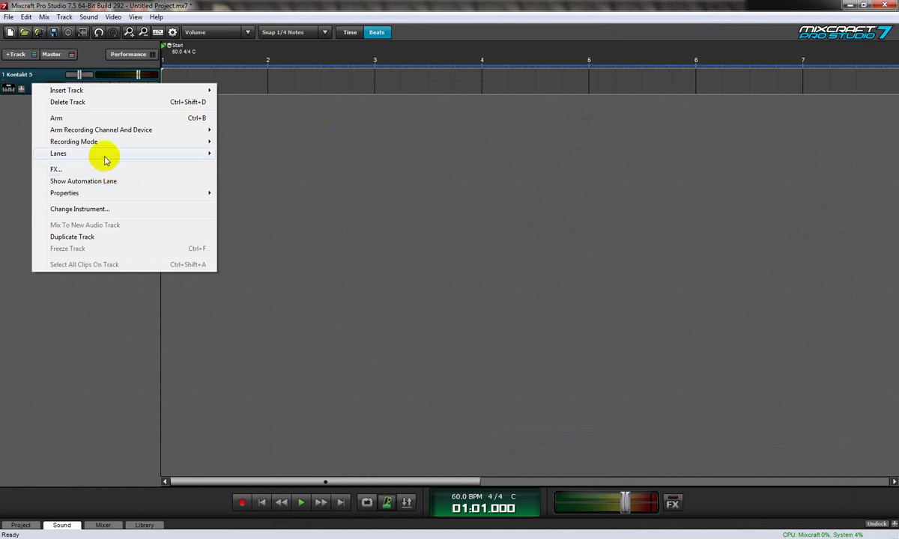
{"action": "mouse_move", "coordinate": [106, 159]}
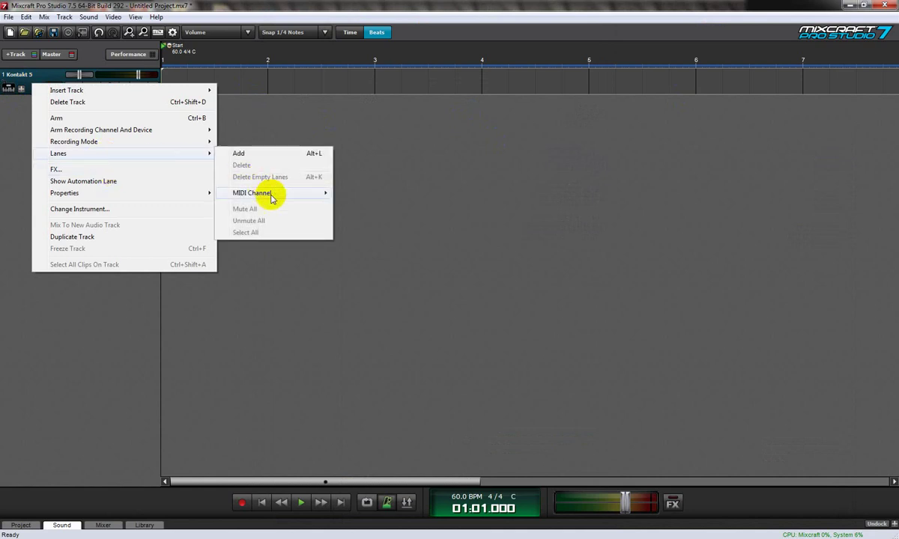
{"action": "mouse_move", "coordinate": [269, 194]}
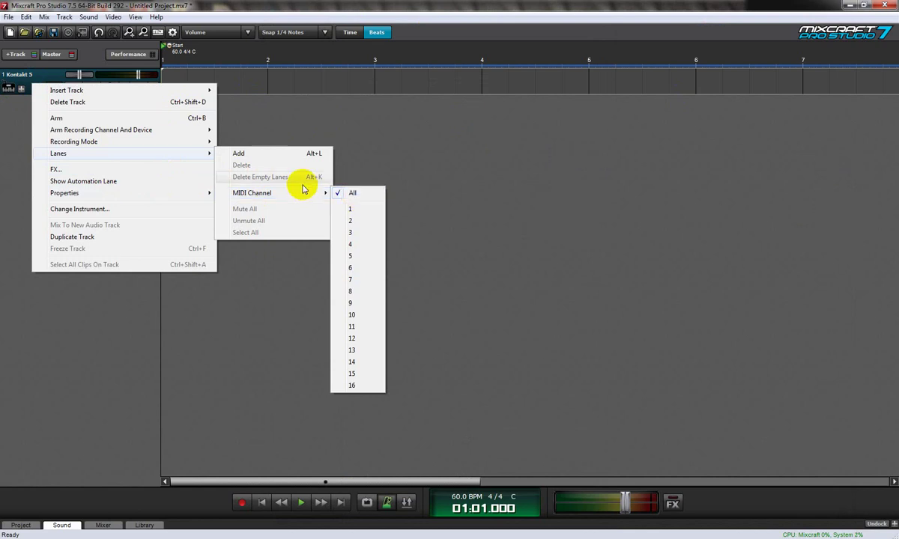
{"action": "left_click", "coordinate": [8, 148]}
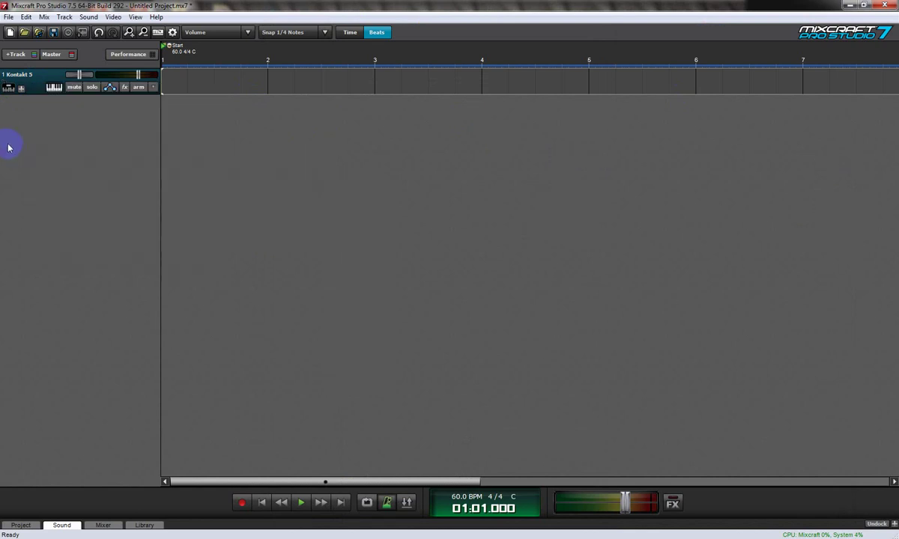
{"action": "right_click", "coordinate": [32, 90]}
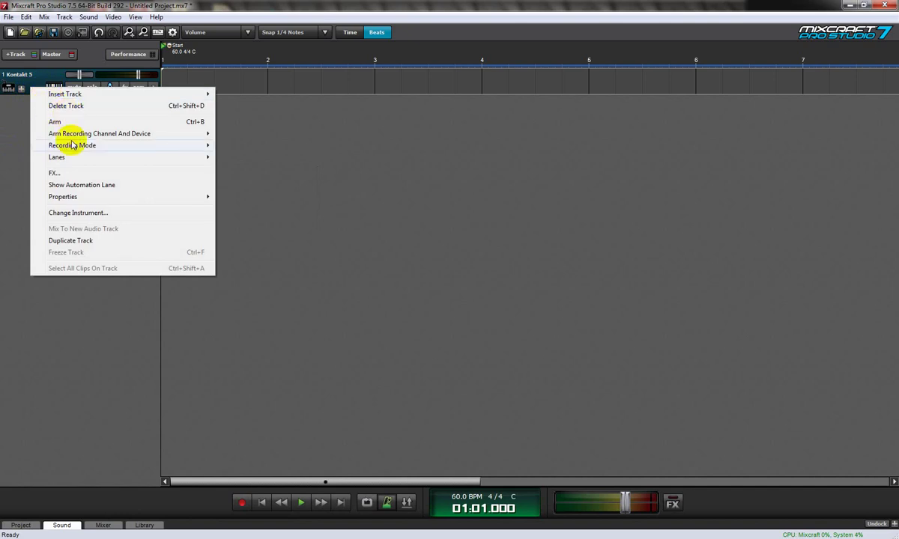
{"action": "mouse_move", "coordinate": [74, 159]}
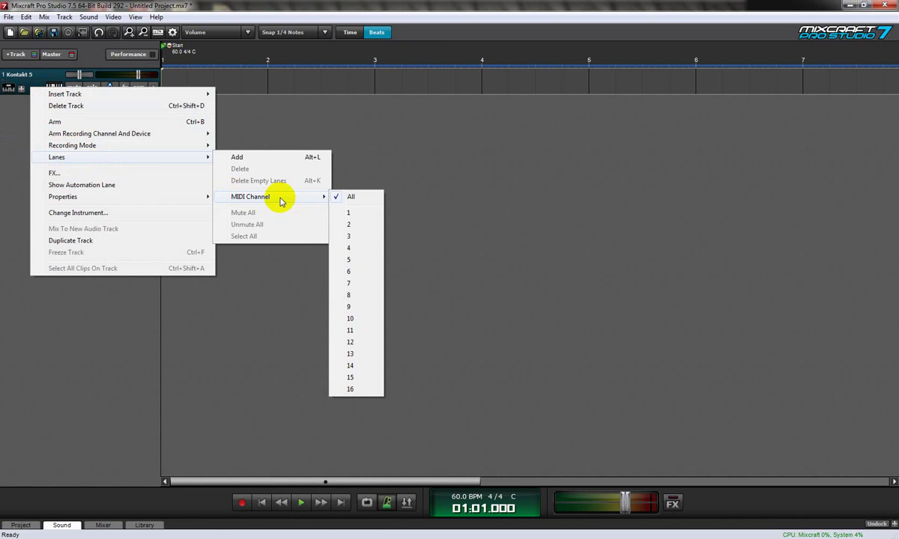
{"action": "left_click", "coordinate": [268, 158]}
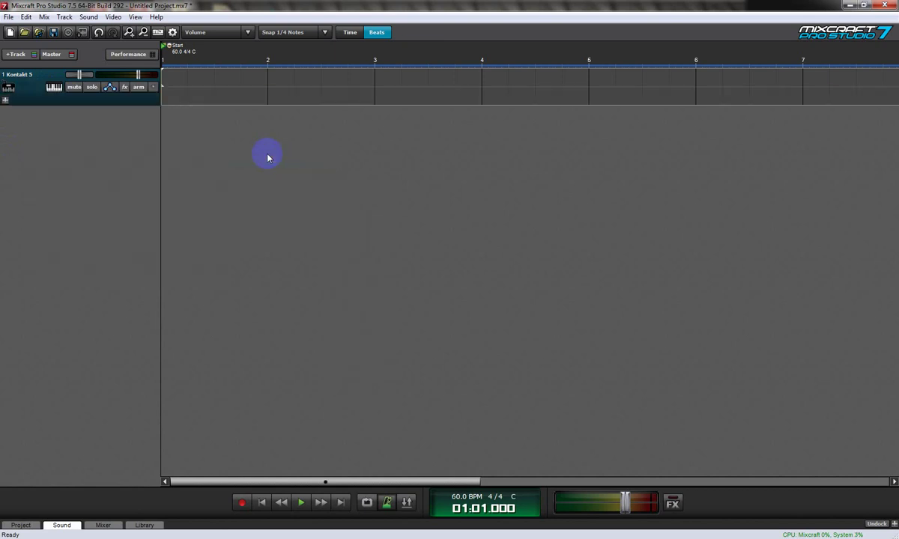
Add another lane and assign the first two lanes to MIDI channels 1 and 2
{"action": "left_click", "coordinate": [24, 104]}
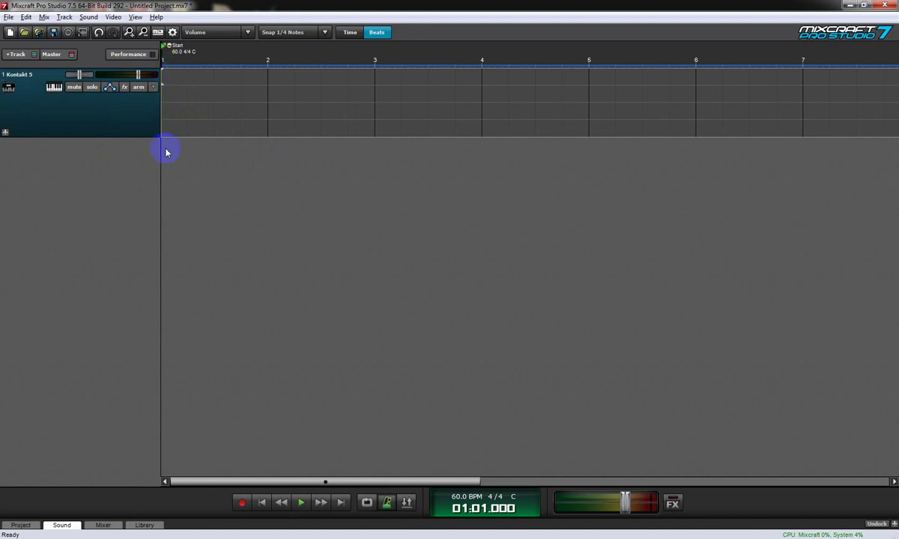
{"action": "right_click", "coordinate": [170, 80]}
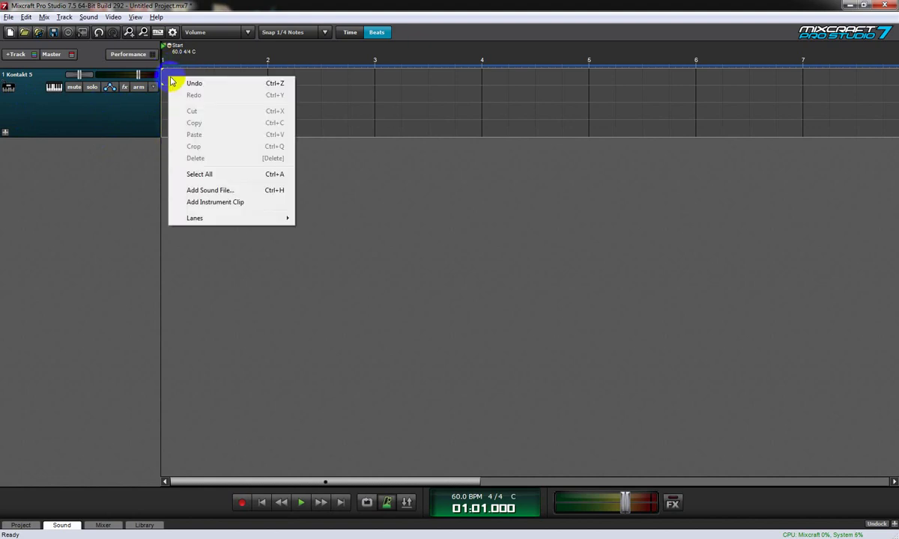
{"action": "mouse_move", "coordinate": [222, 217]}
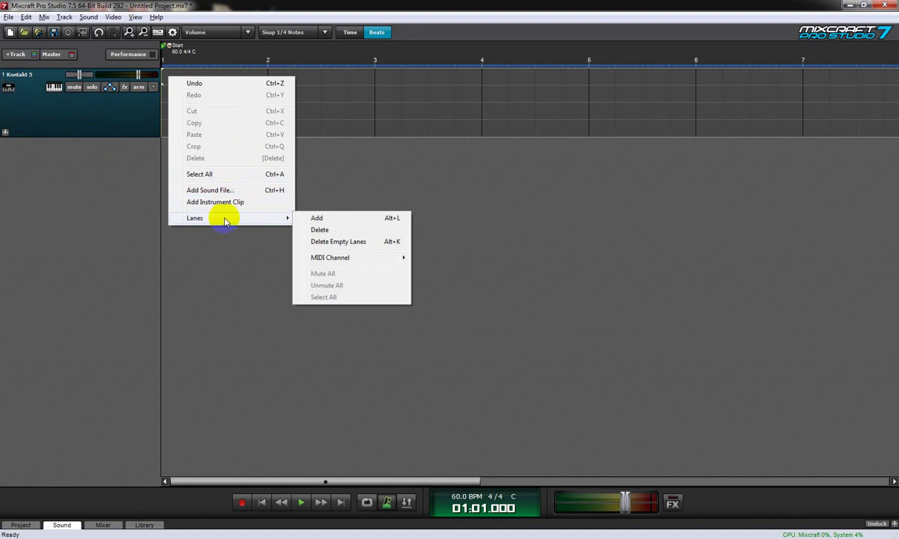
{"action": "mouse_move", "coordinate": [363, 259]}
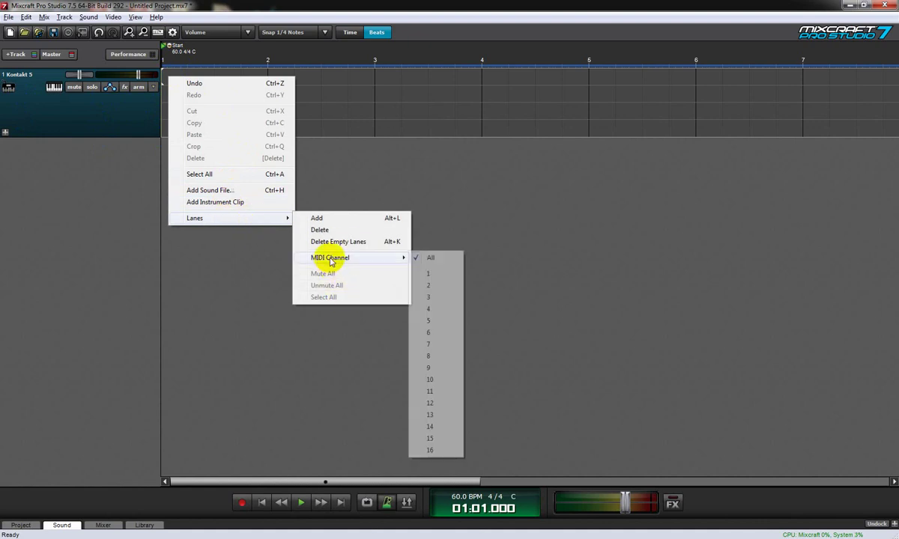
{"action": "left_click", "coordinate": [428, 276]}
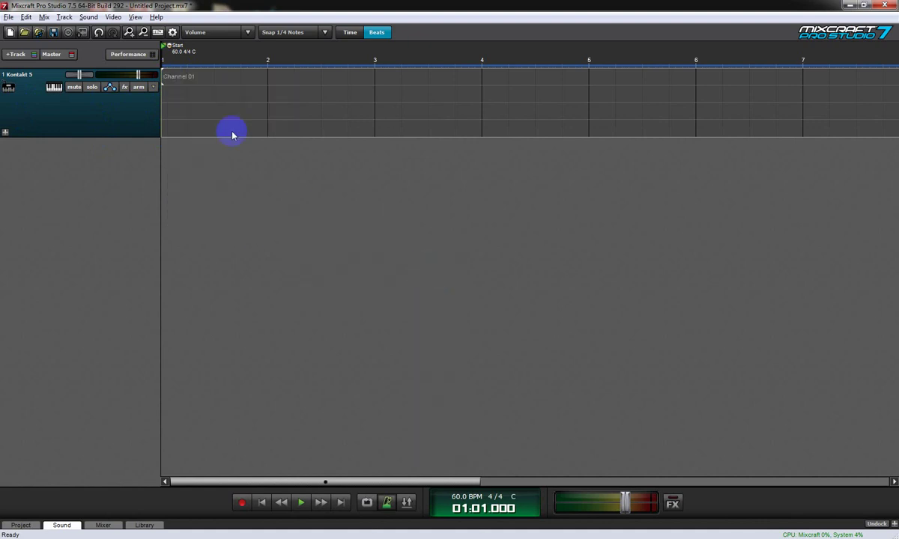
{"action": "right_click", "coordinate": [176, 100]}
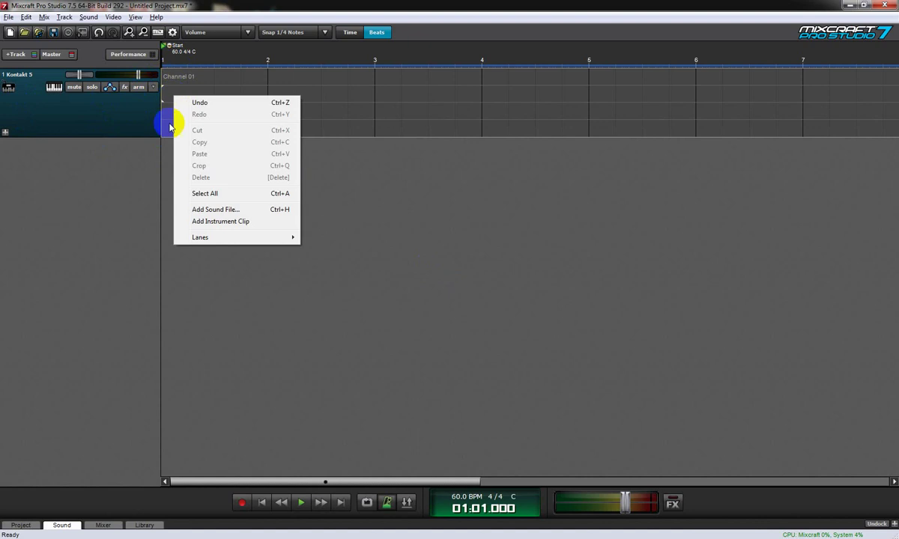
{"action": "left_click", "coordinate": [135, 180]}
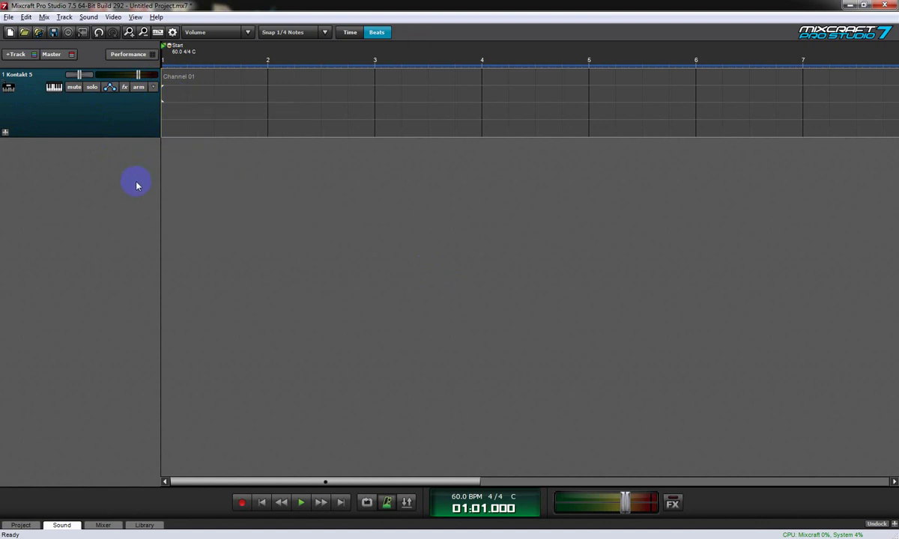
{"action": "right_click", "coordinate": [176, 98]}
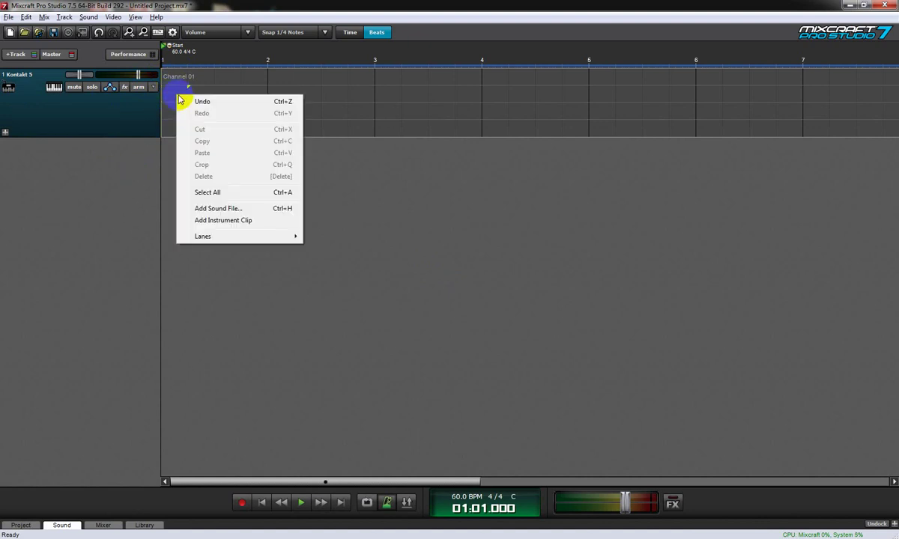
{"action": "mouse_move", "coordinate": [215, 238]}
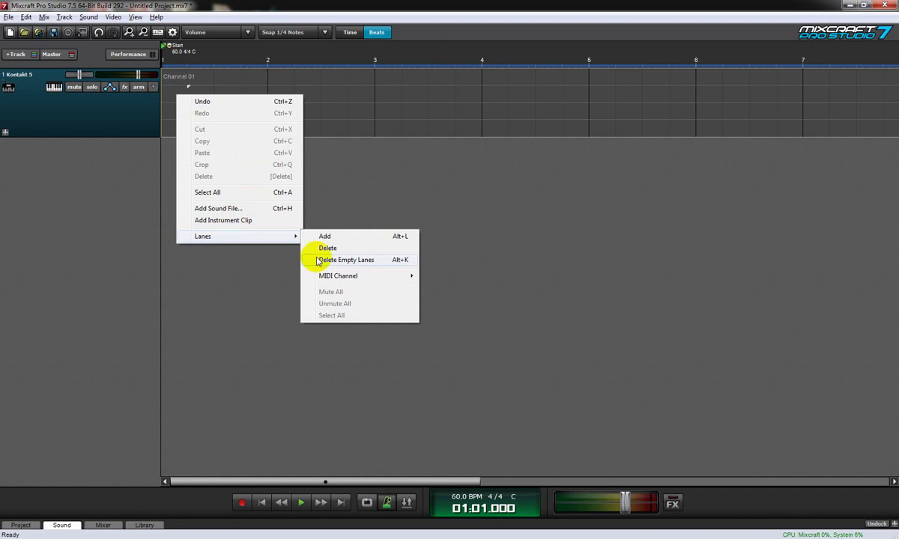
{"action": "mouse_move", "coordinate": [341, 279]}
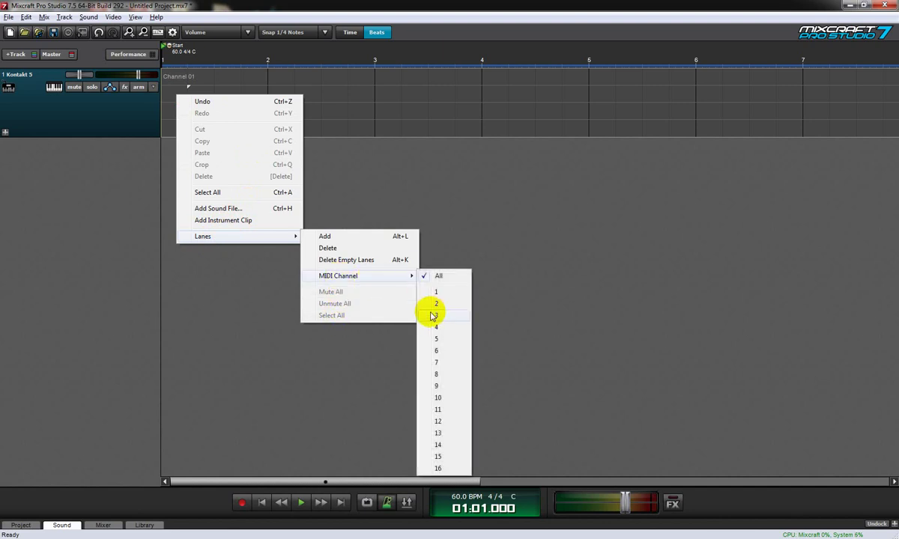
{"action": "left_click", "coordinate": [438, 303]}
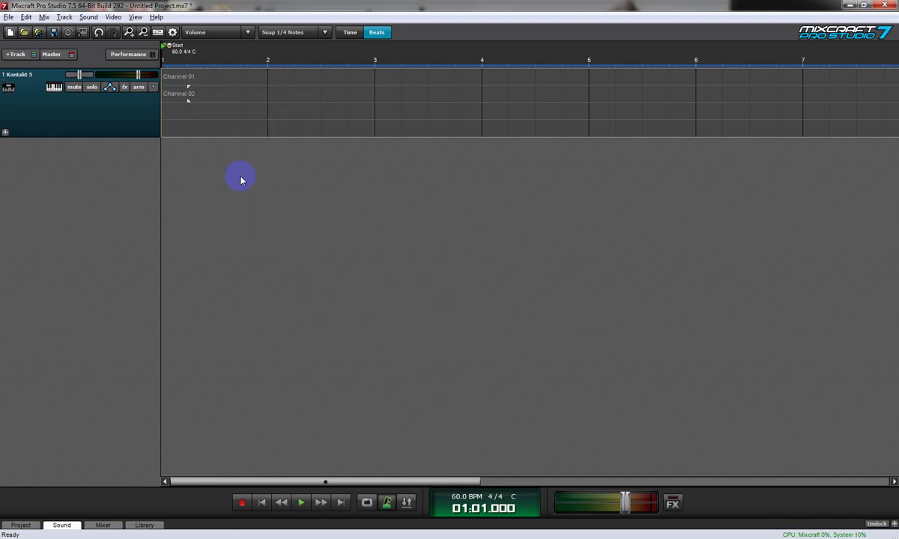
Add lanes for MIDI channels 3 and 4, giving Channel 03 and Channel 04
{"action": "right_click", "coordinate": [179, 112]}
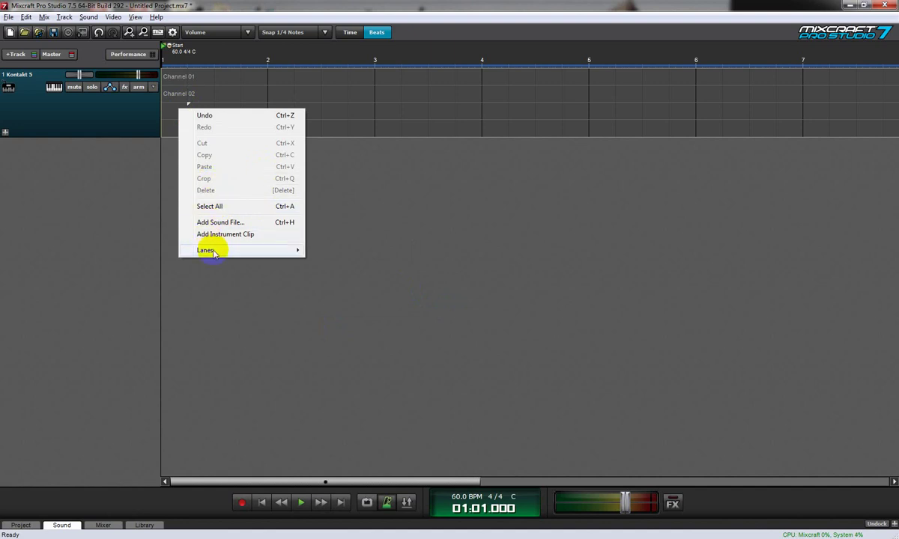
{"action": "mouse_move", "coordinate": [215, 252]}
{"action": "mouse_move", "coordinate": [372, 291]}
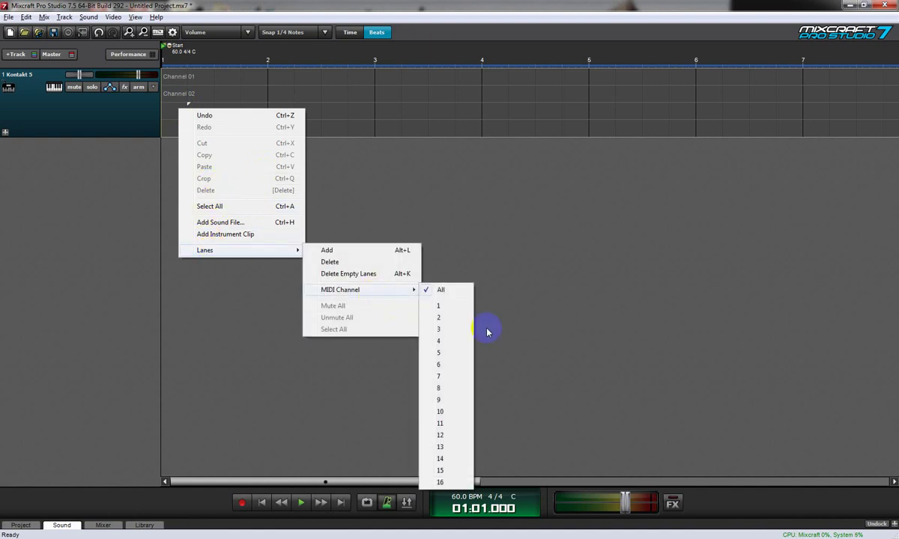
{"action": "left_click", "coordinate": [453, 331]}
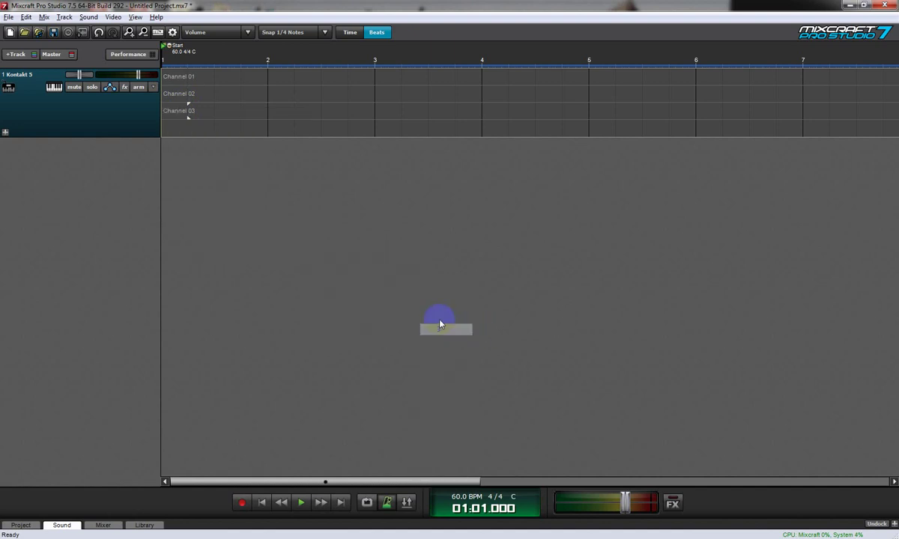
{"action": "right_click", "coordinate": [179, 132]}
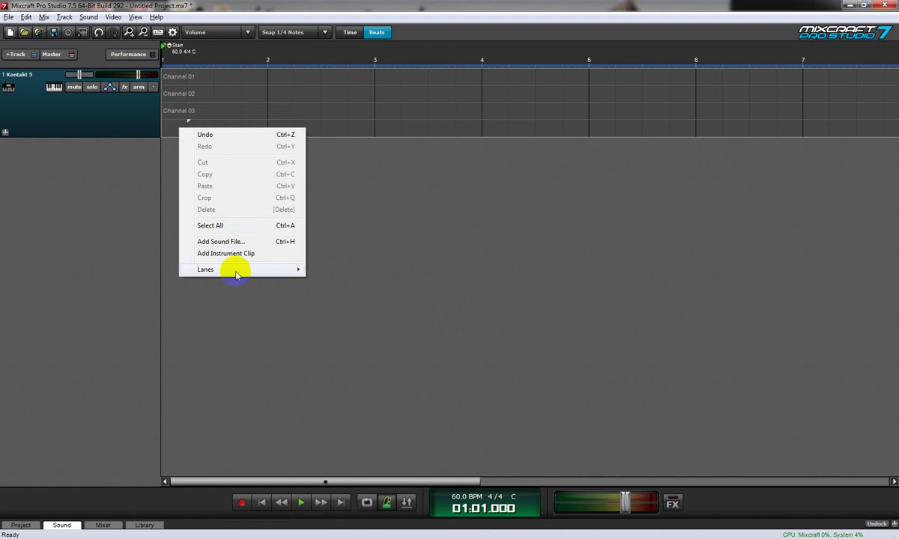
{"action": "mouse_move", "coordinate": [234, 273]}
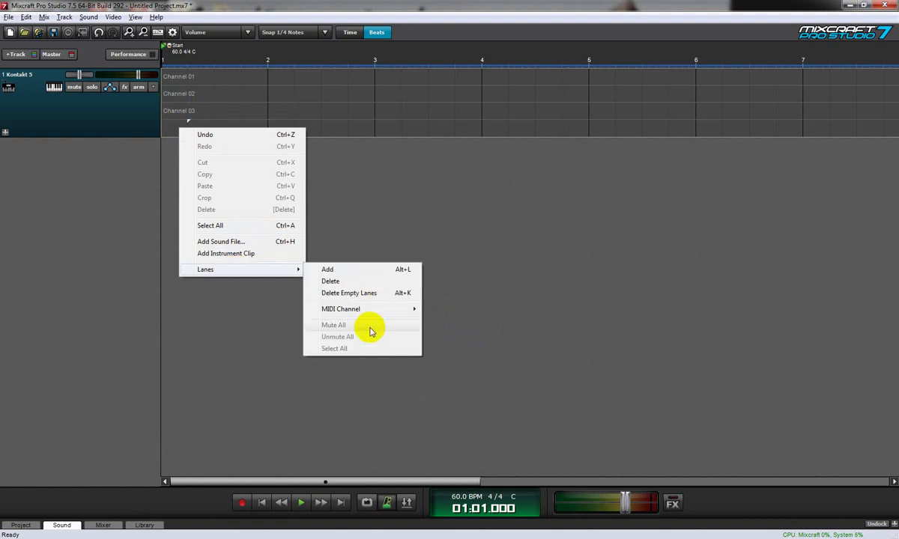
{"action": "mouse_move", "coordinate": [367, 310]}
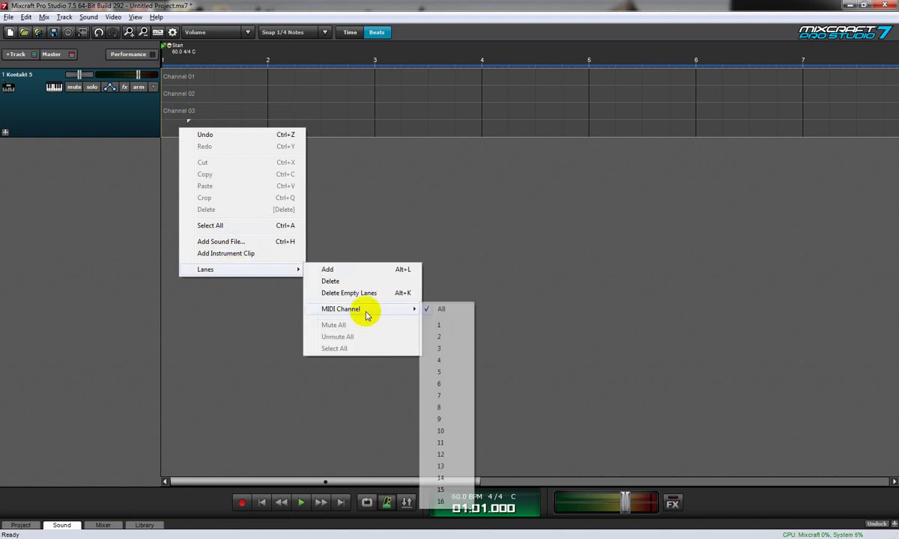
{"action": "left_click", "coordinate": [442, 358]}
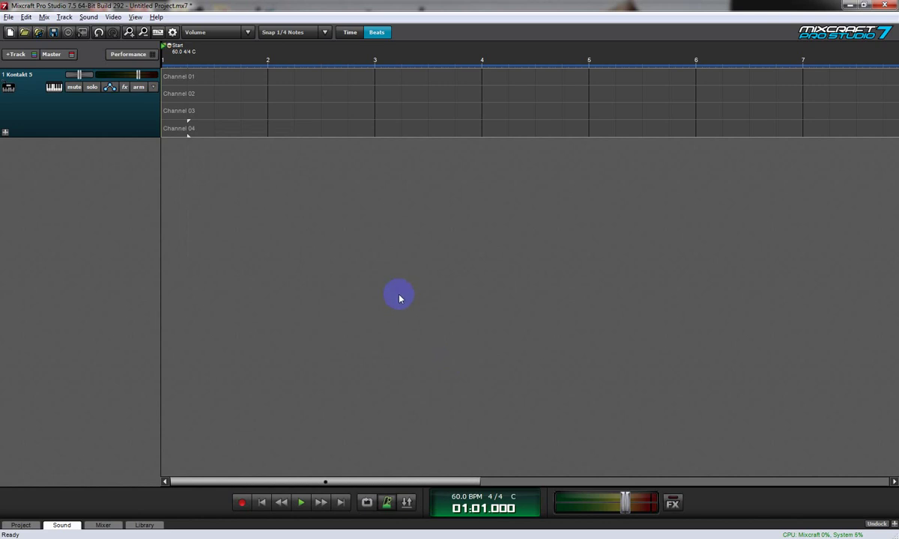
{"action": "left_click", "coordinate": [210, 80]}
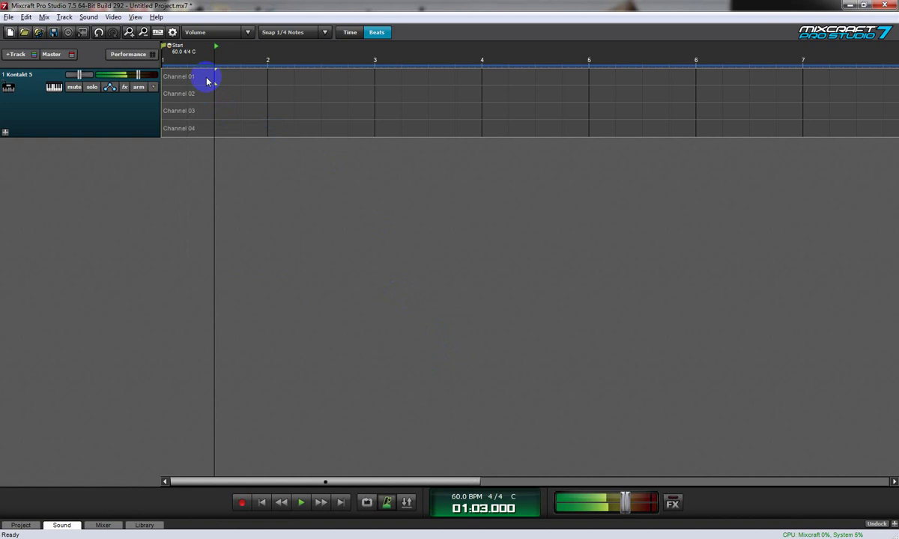
{"action": "left_click", "coordinate": [198, 95]}
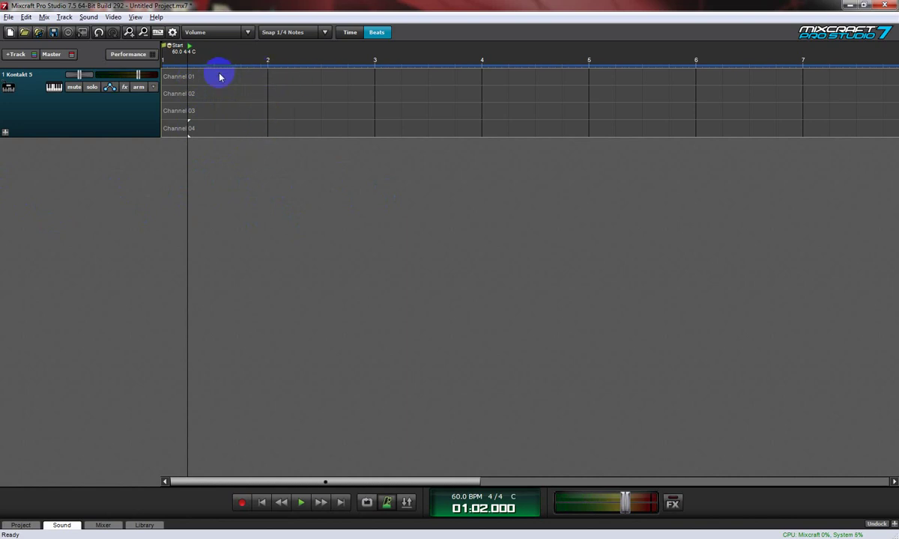
Add output track 1.1 under Kontakt 5 and reopen the Kontakt window, moving it into place
{"action": "left_click", "coordinate": [5, 134]}
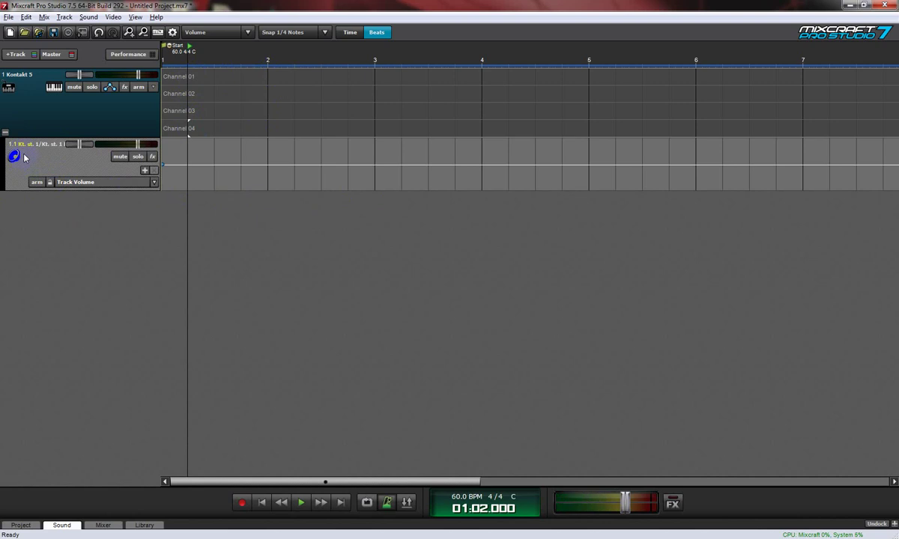
{"action": "left_click", "coordinate": [183, 164]}
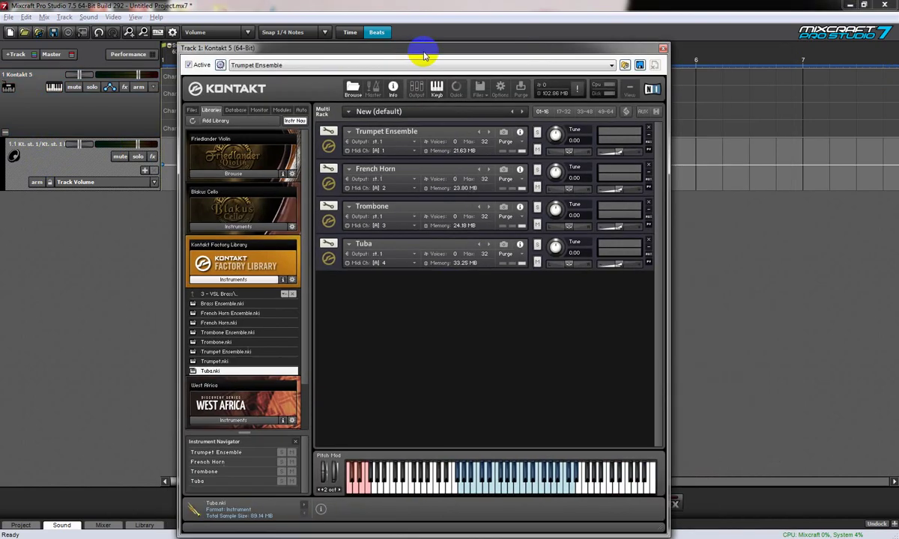
{"action": "left_click_drag", "start_coordinate": [421, 43], "coordinate": [475, 34]}
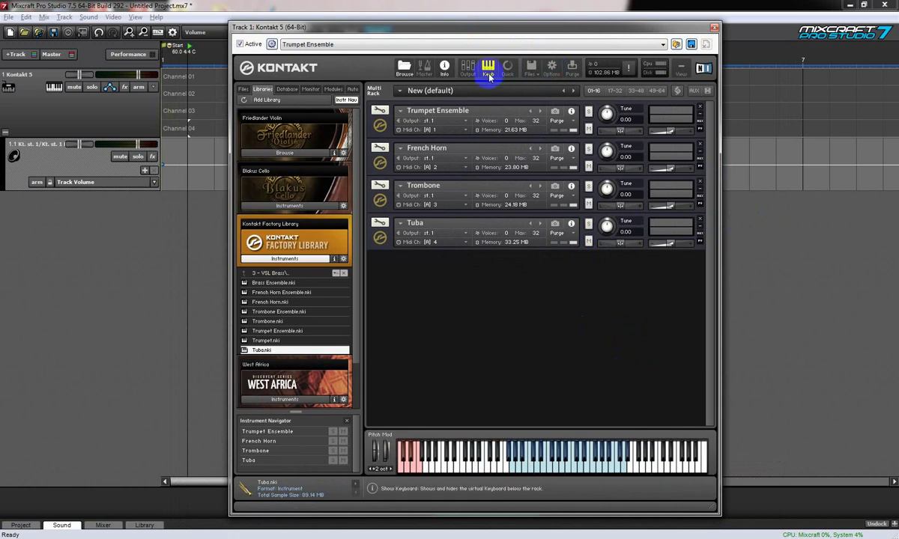
In Kontakt's Output section, batch-create one output channel per loaded instrument
{"action": "left_click", "coordinate": [469, 69]}
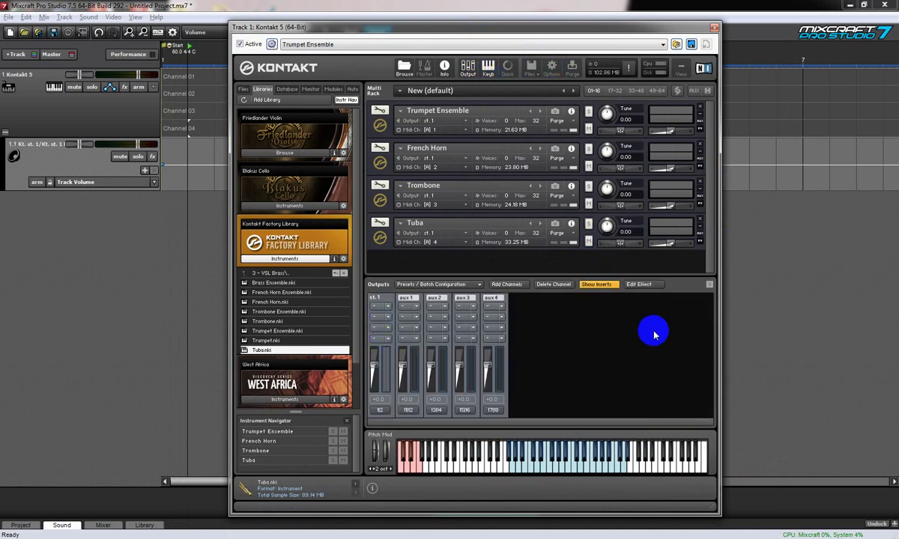
{"action": "left_click", "coordinate": [439, 286]}
{"action": "mouse_move", "coordinate": [416, 313]}
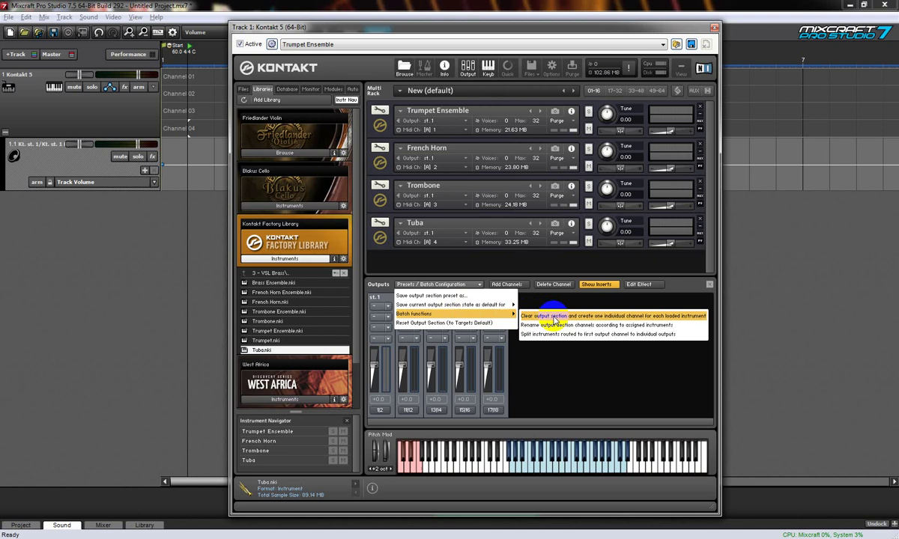
{"action": "left_click", "coordinate": [555, 319]}
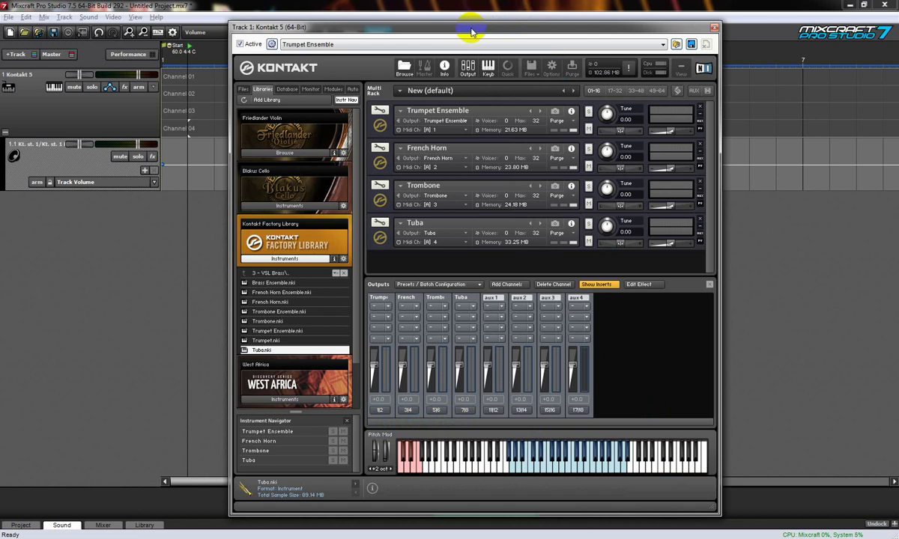
In Outputs Config, enable the French Horn, Trombone and Tuba outputs to create tracks 1.2–1.4
{"action": "left_click_drag", "start_coordinate": [472, 32], "coordinate": [639, 23]}
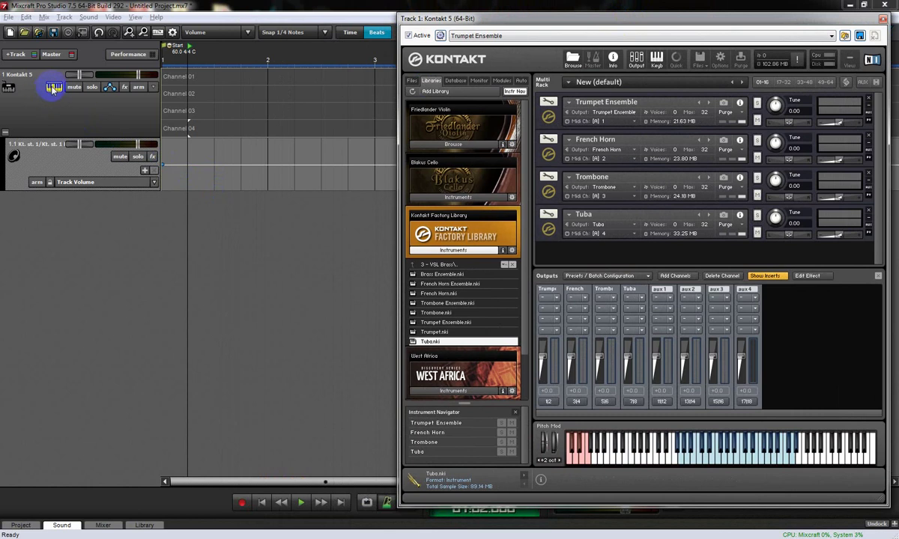
{"action": "left_click", "coordinate": [54, 87]}
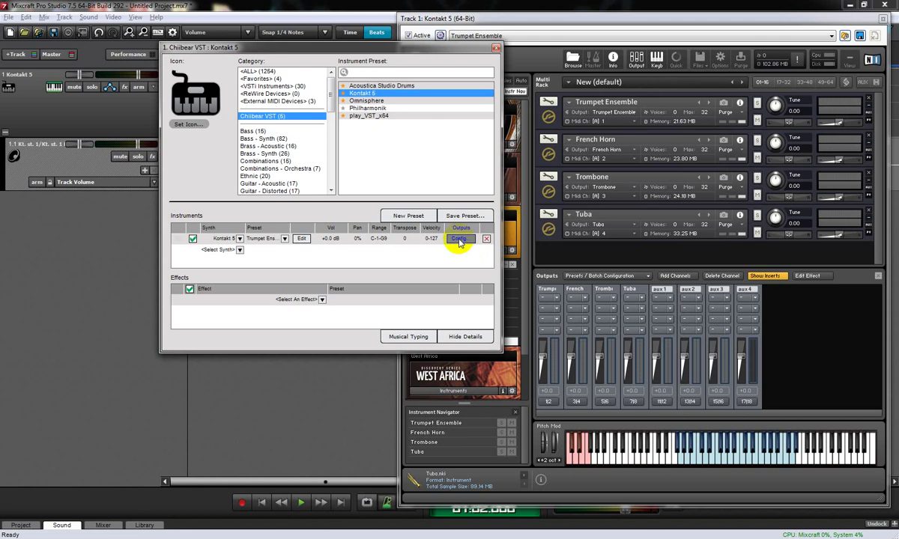
{"action": "left_click", "coordinate": [459, 239]}
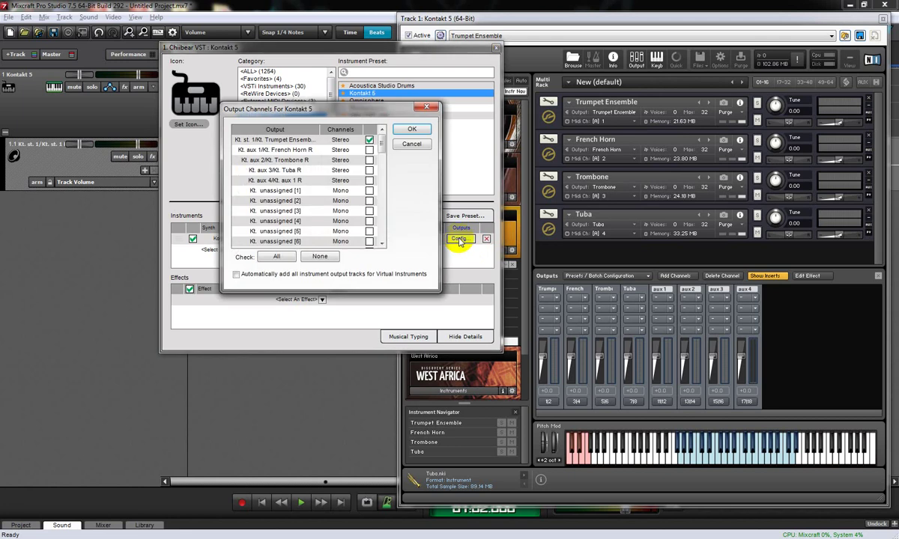
{"action": "left_click", "coordinate": [369, 150]}
{"action": "left_click", "coordinate": [369, 160]}
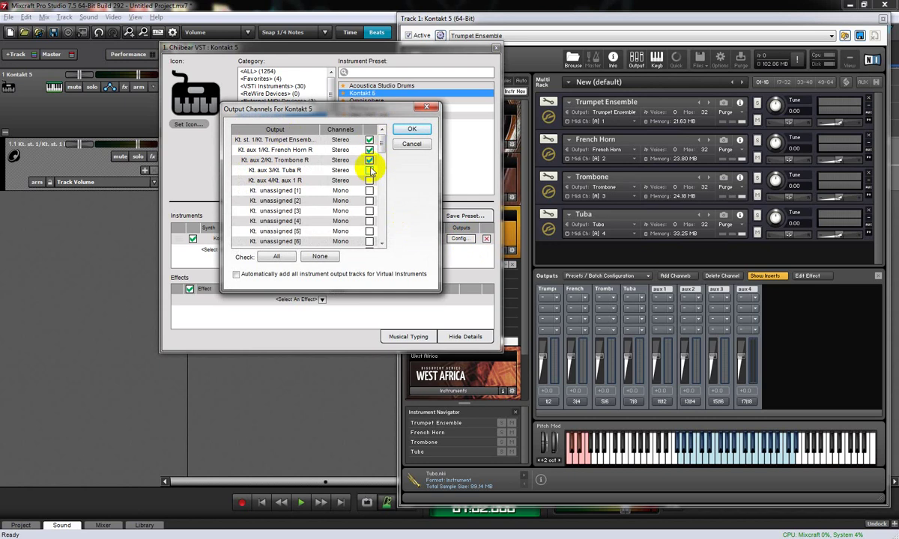
{"action": "left_click", "coordinate": [370, 170]}
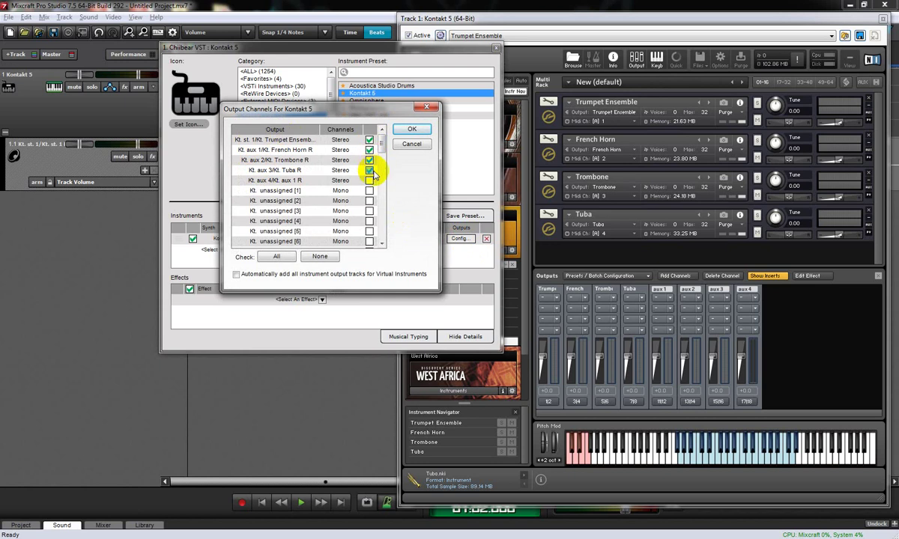
{"action": "left_click", "coordinate": [413, 130]}
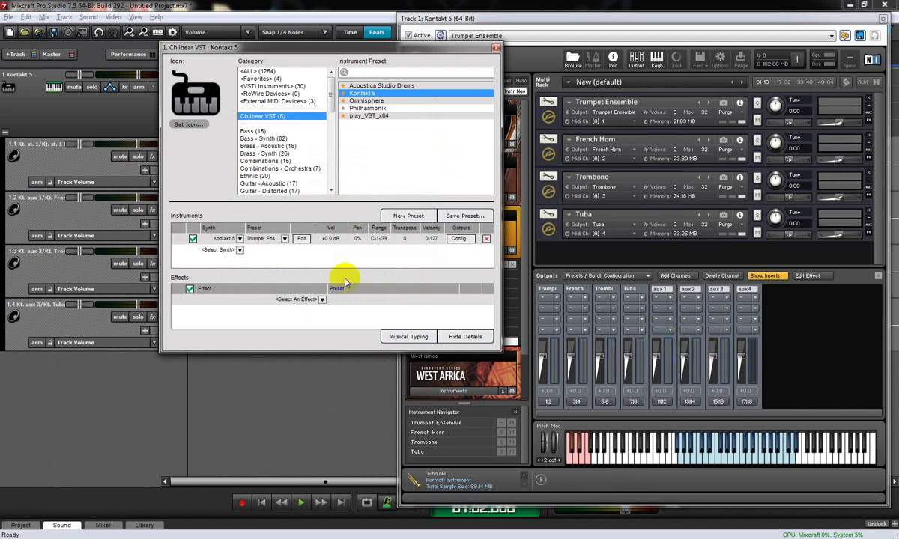
Close the instrument settings dialog and click in the Channel 03 and 04 lanes to test the outputs
{"action": "left_click", "coordinate": [495, 50]}
{"action": "left_click", "coordinate": [341, 106]}
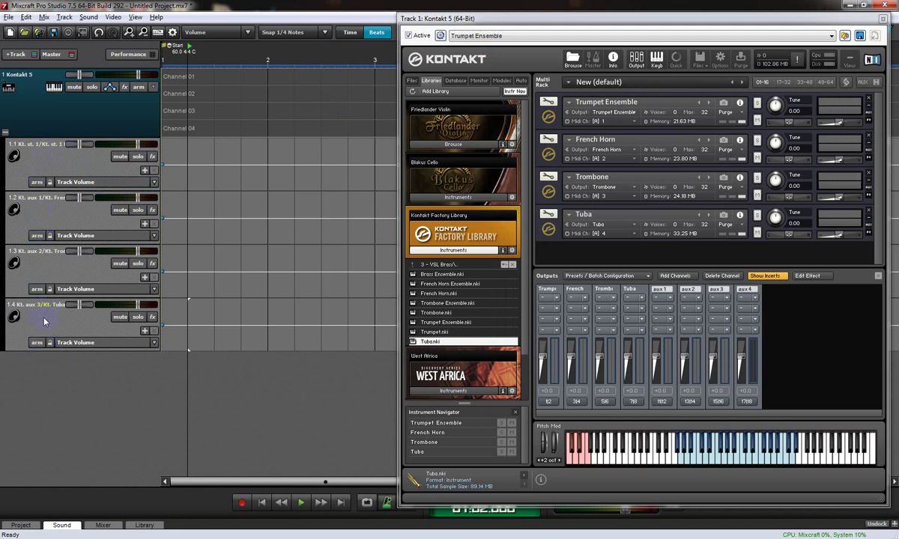
{"action": "left_click", "coordinate": [204, 132]}
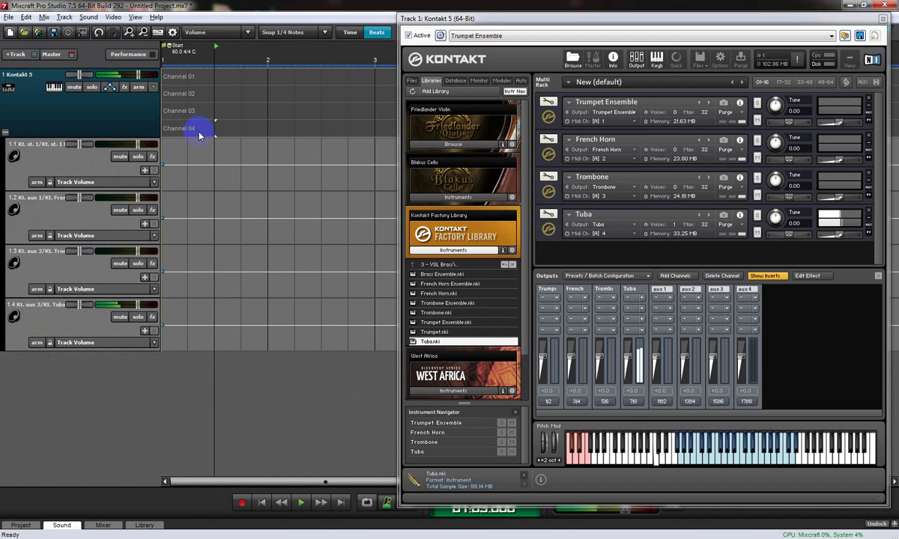
{"action": "left_click", "coordinate": [199, 112]}
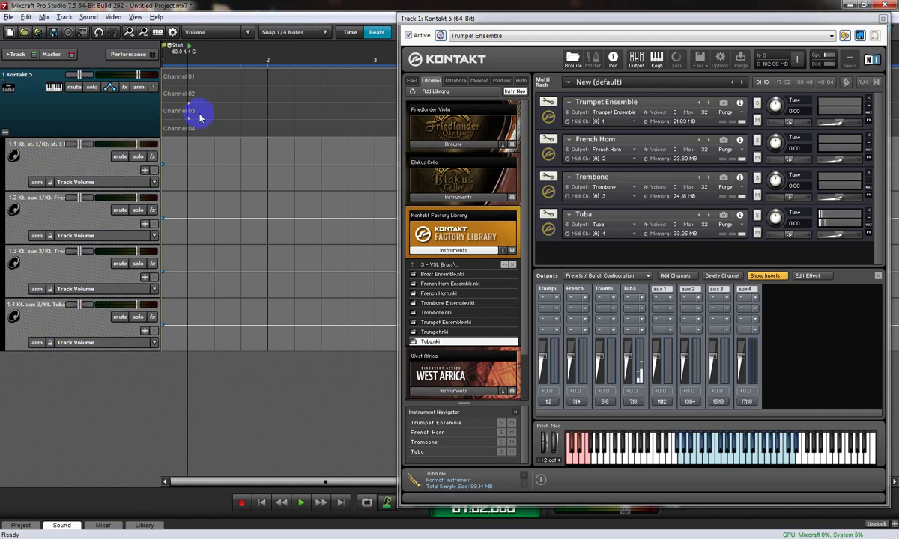
{"action": "left_click", "coordinate": [190, 111]}
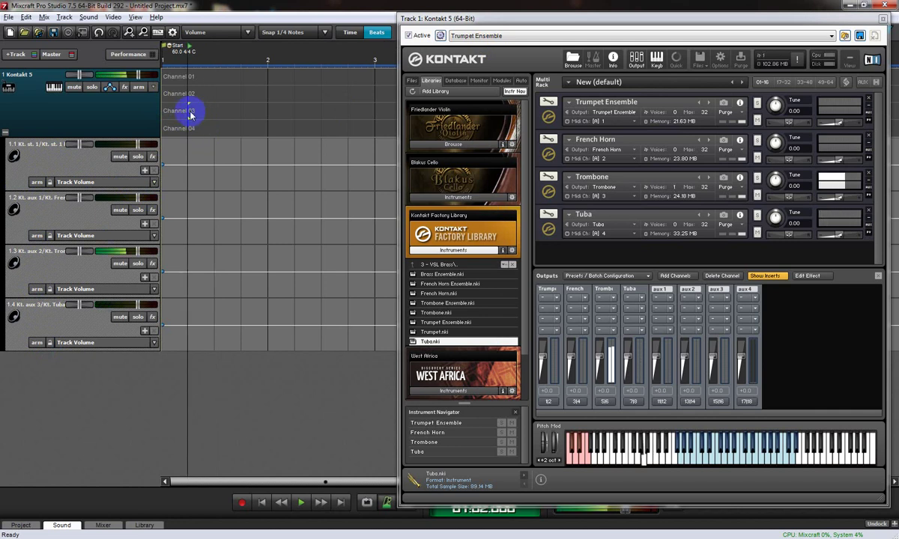
{"action": "left_click", "coordinate": [132, 253]}
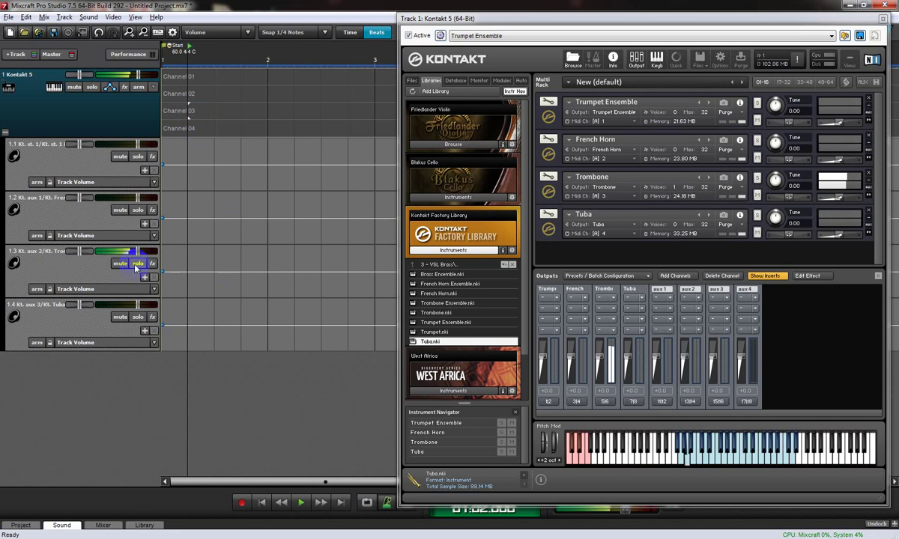
{"action": "left_click", "coordinate": [684, 399]}
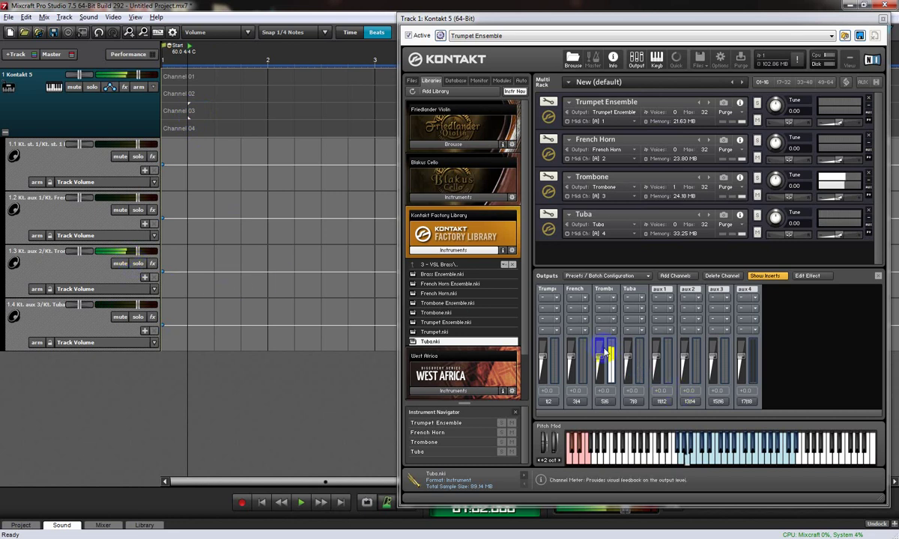
{"action": "left_click_drag", "start_coordinate": [172, 121], "coordinate": [227, 102]}
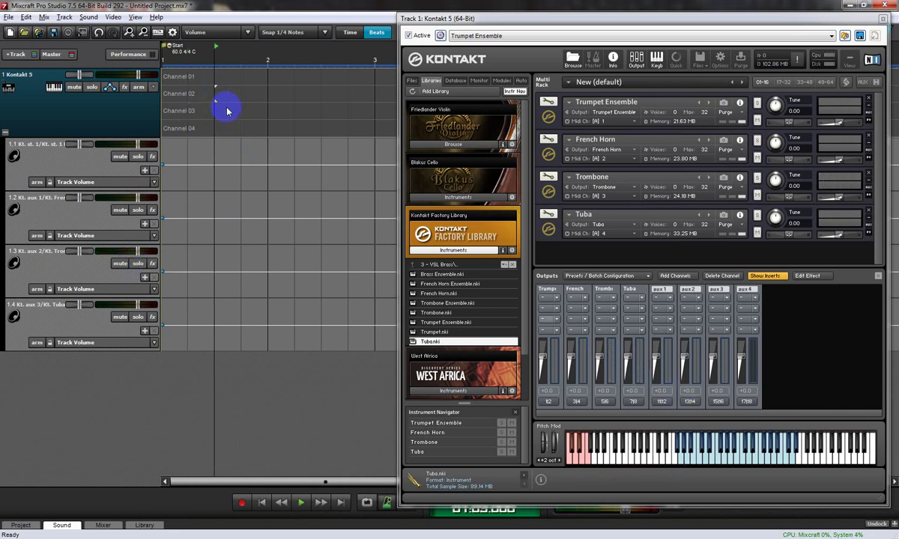